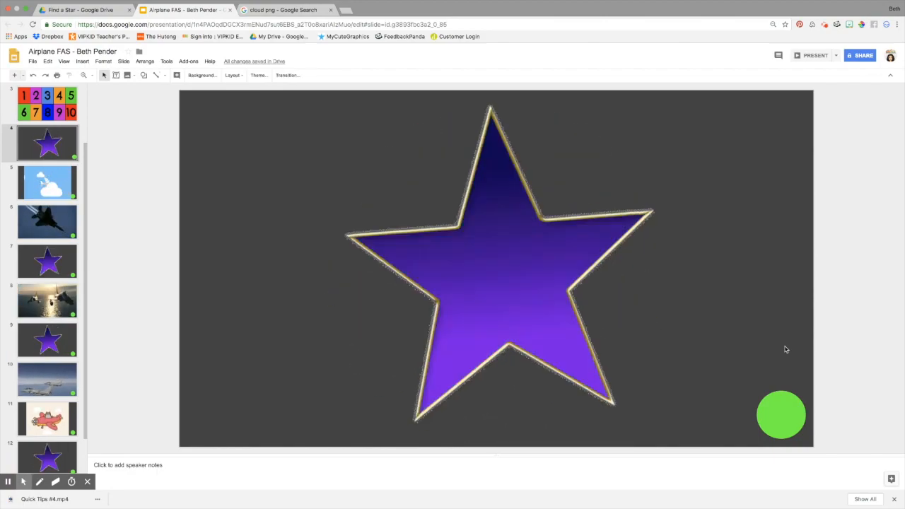
Step: Open the numbered grid slide and shift the number 3 square slightly right to line up with its neighbours
click(62, 106)
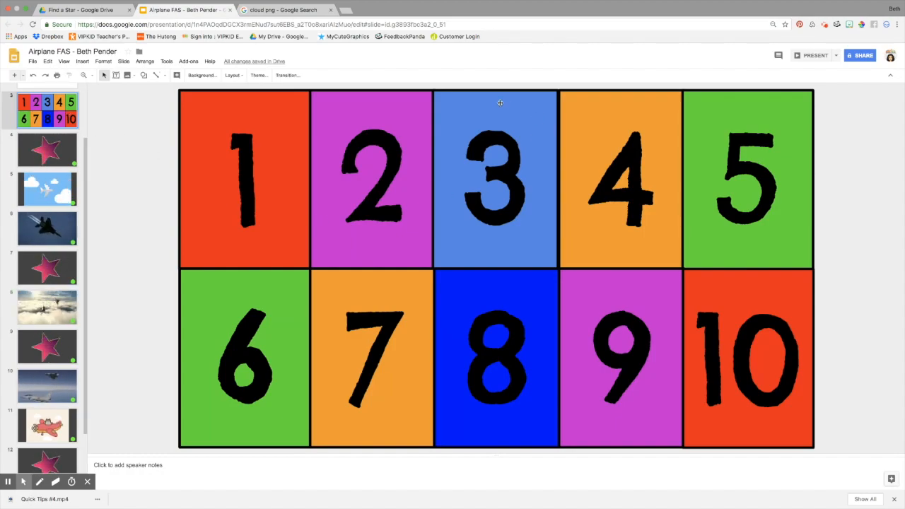
click(504, 95)
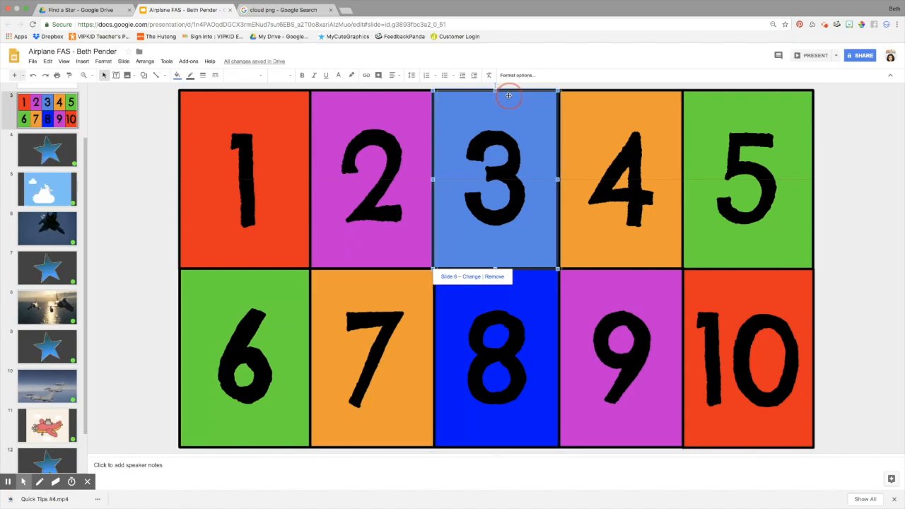
drag(509, 95, 507, 94)
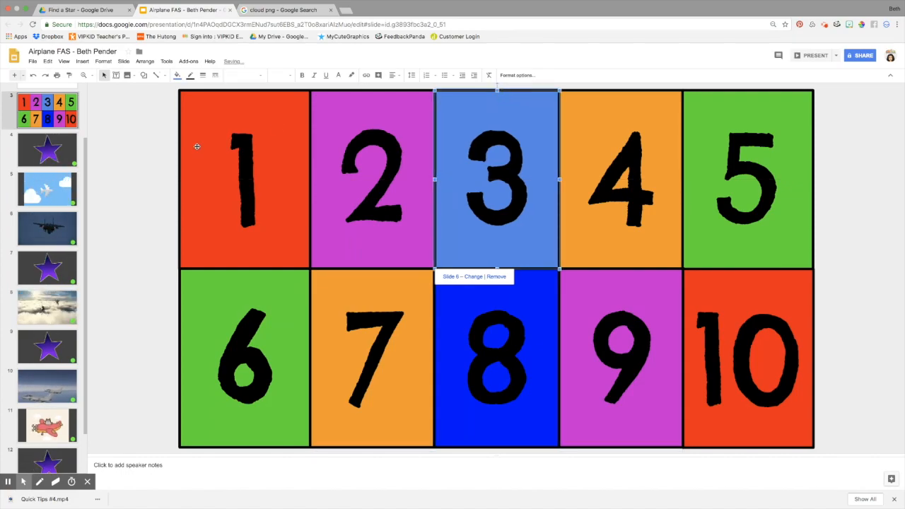
click(165, 156)
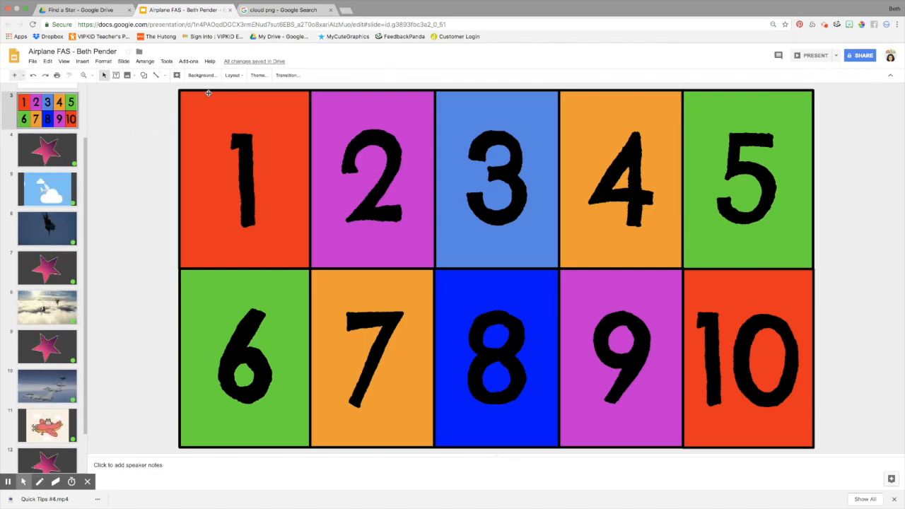
Step: Fill the number 1 square with pale blue and the number 2 square with a medium light blue
click(208, 92)
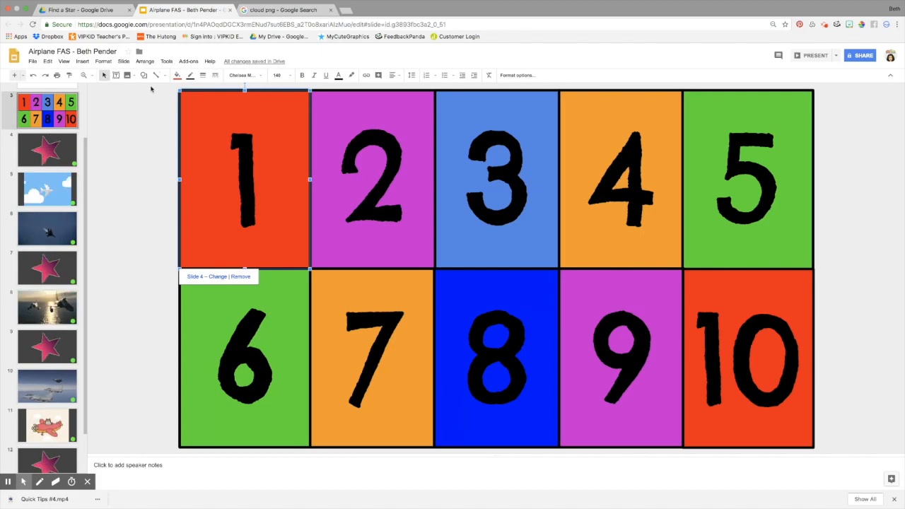
click(176, 76)
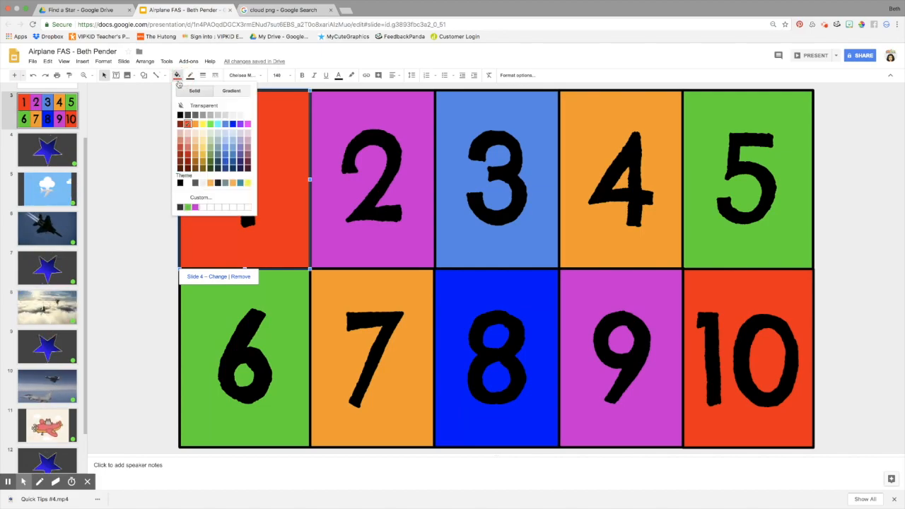
click(226, 132)
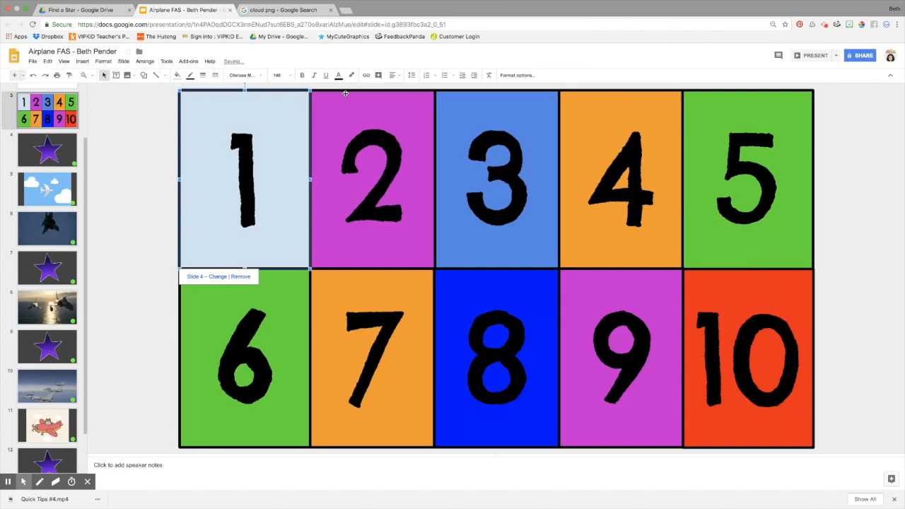
click(345, 93)
click(177, 76)
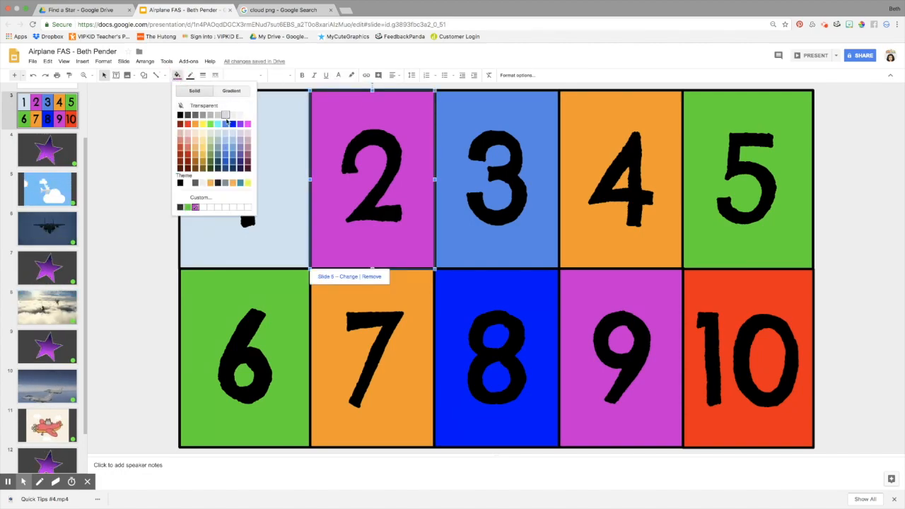
click(232, 146)
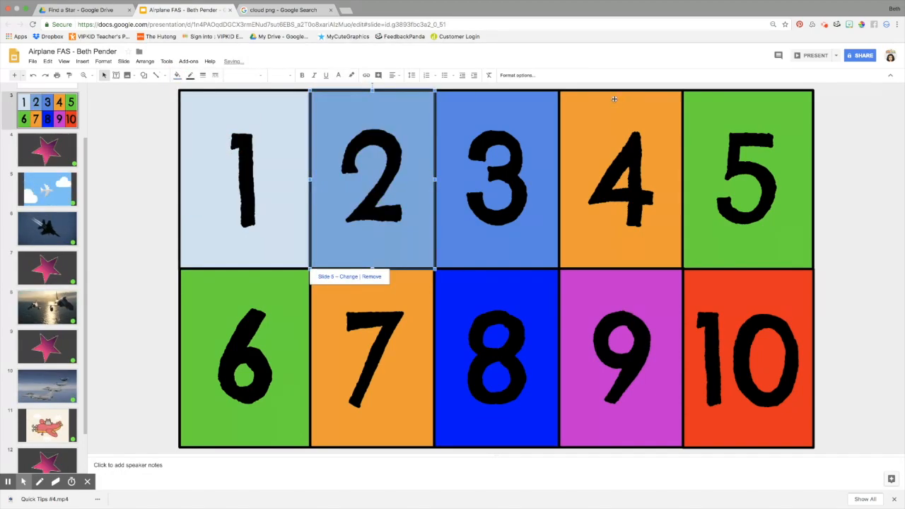
Step: Fill the number 4 square with a darker blue and the number 5 square with dark navy blue
click(614, 99)
click(177, 76)
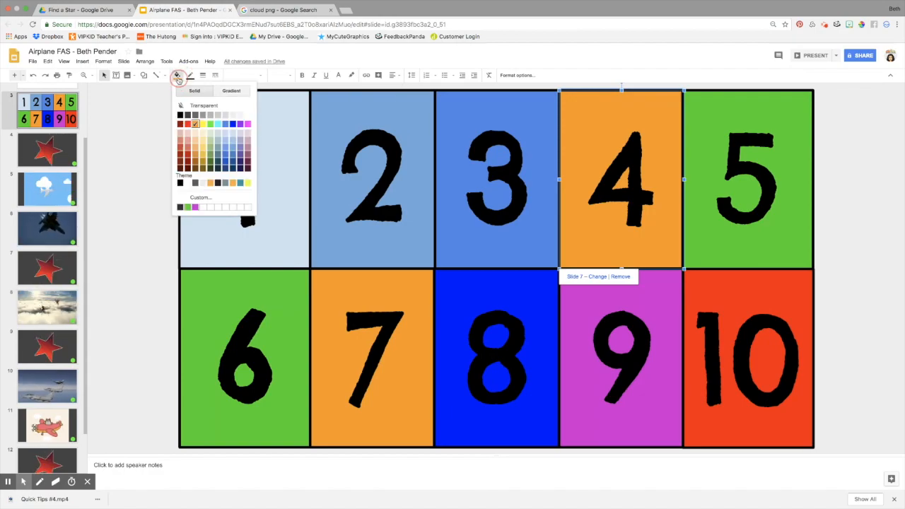
click(233, 157)
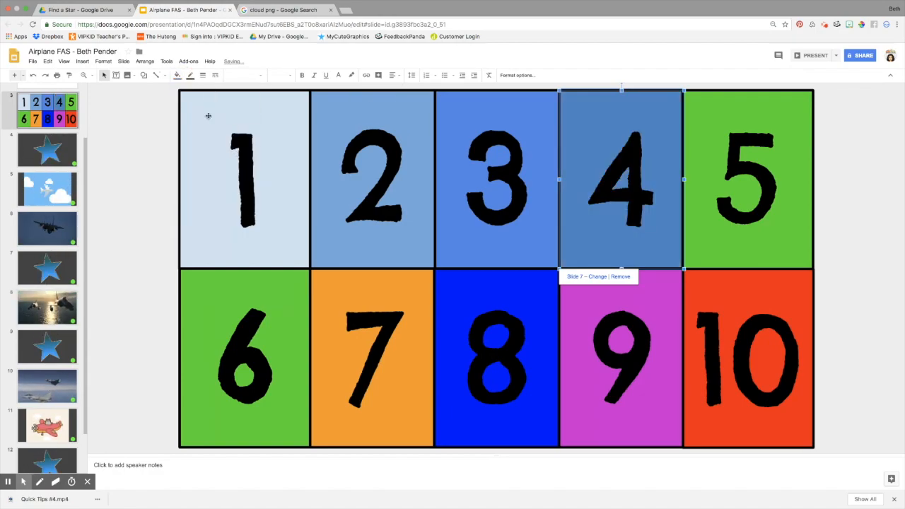
click(738, 98)
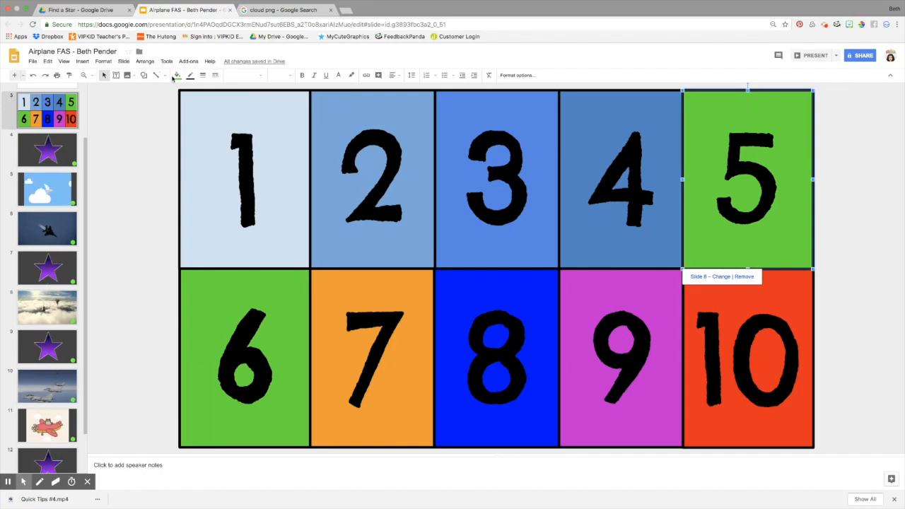
click(177, 75)
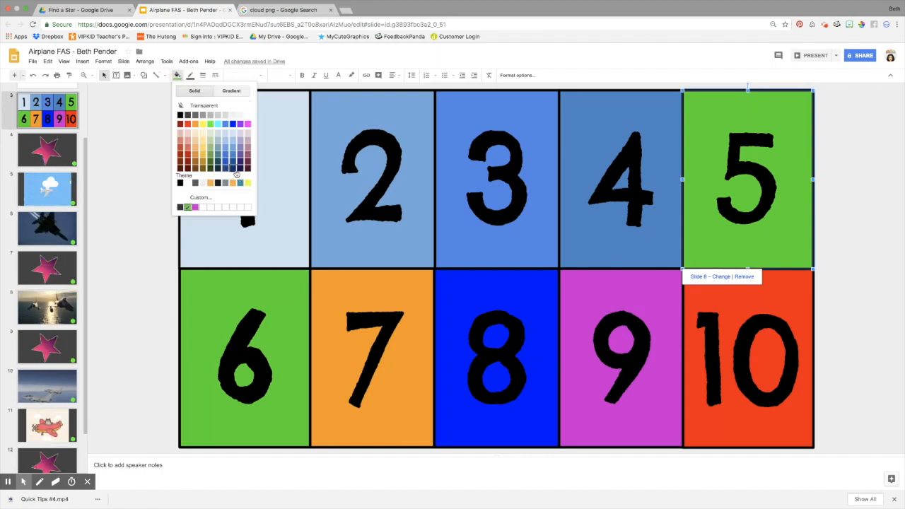
click(235, 171)
click(170, 181)
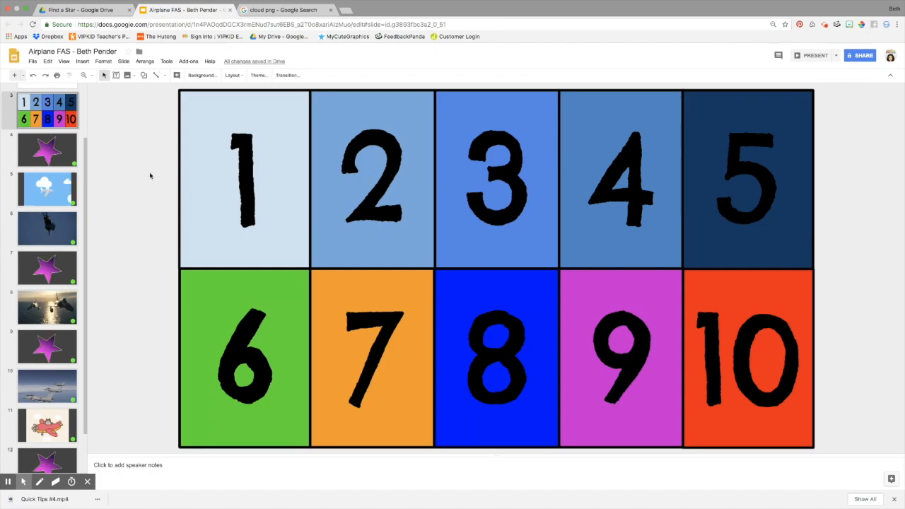
Step: Make the fill and the borders of all ten number squares transparent
drag(149, 175, 850, 341)
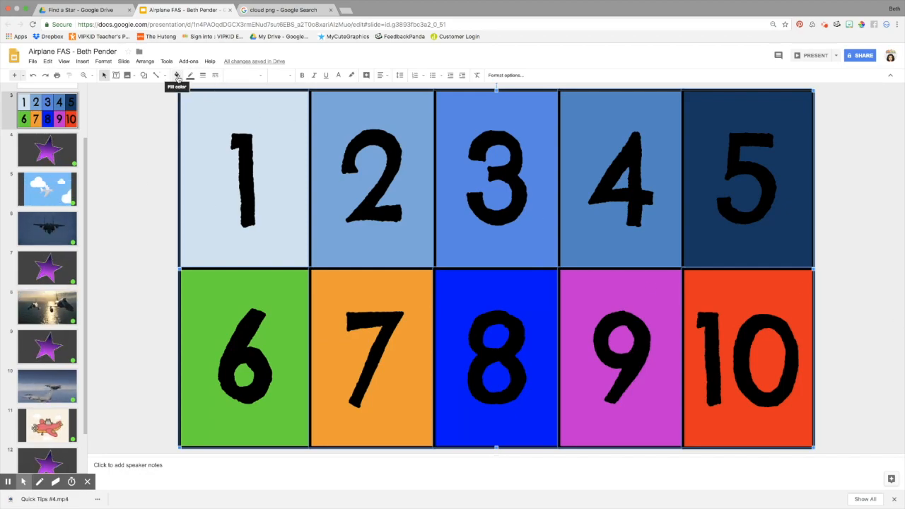
click(177, 76)
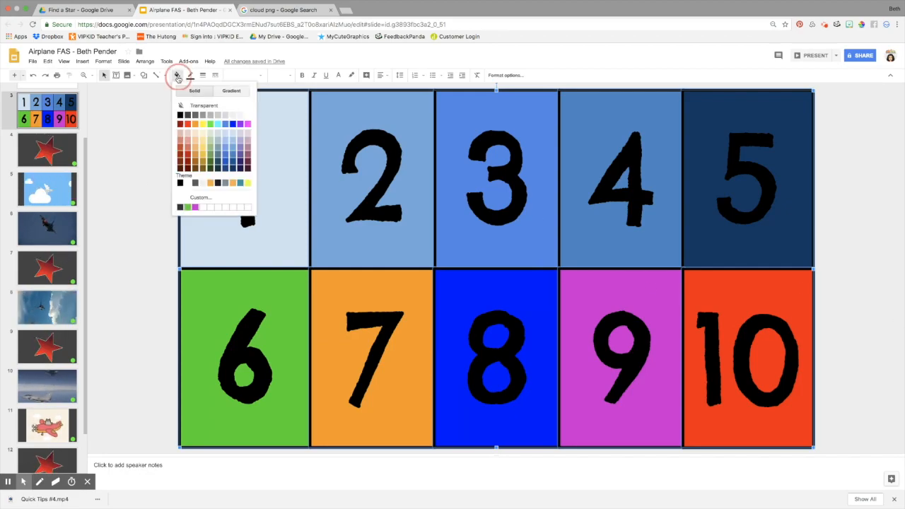
click(195, 114)
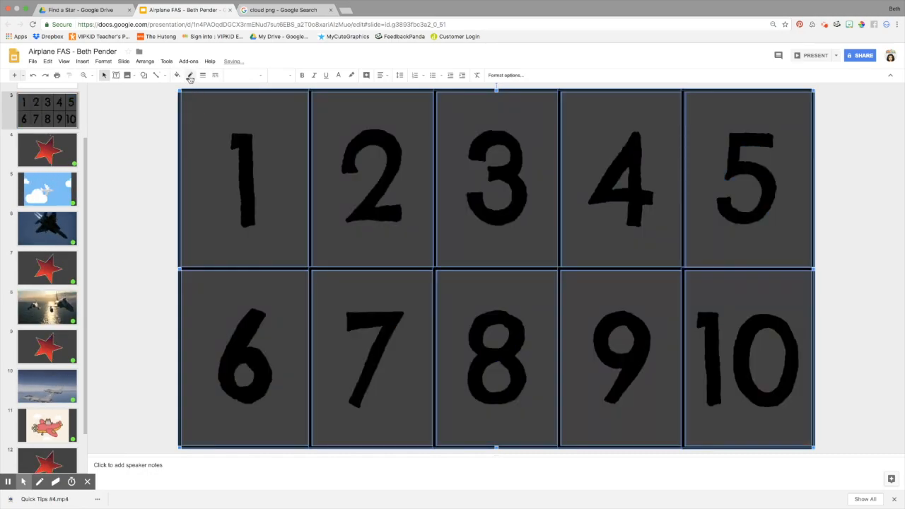
click(190, 76)
click(202, 92)
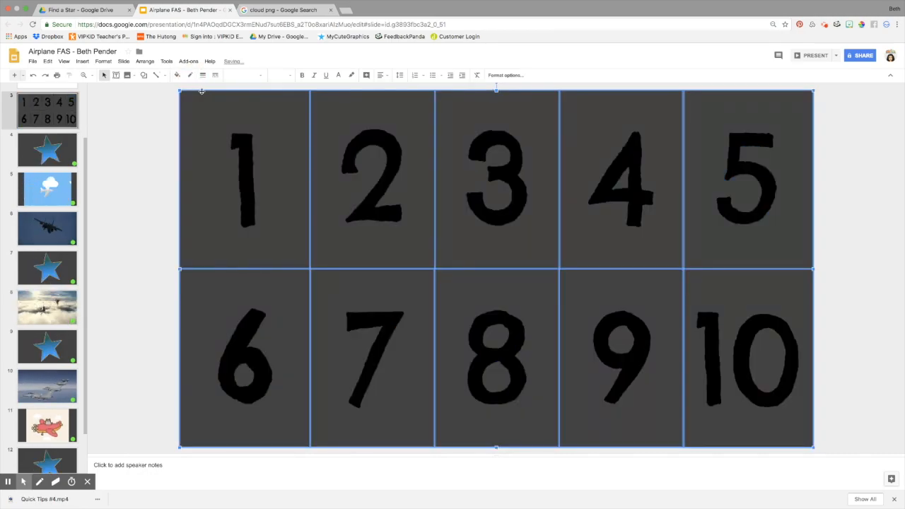
click(154, 152)
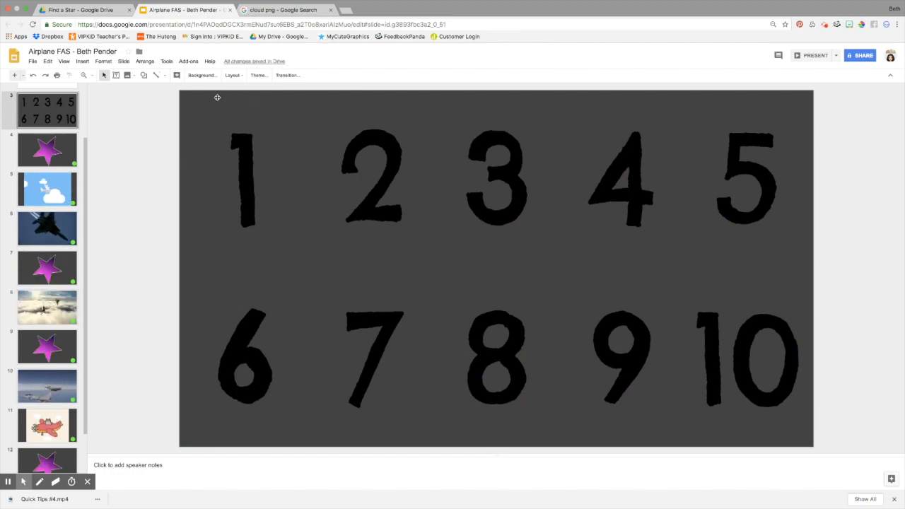
Step: Search the web in a new browser tab for "clouds and sky background"
key(Up)
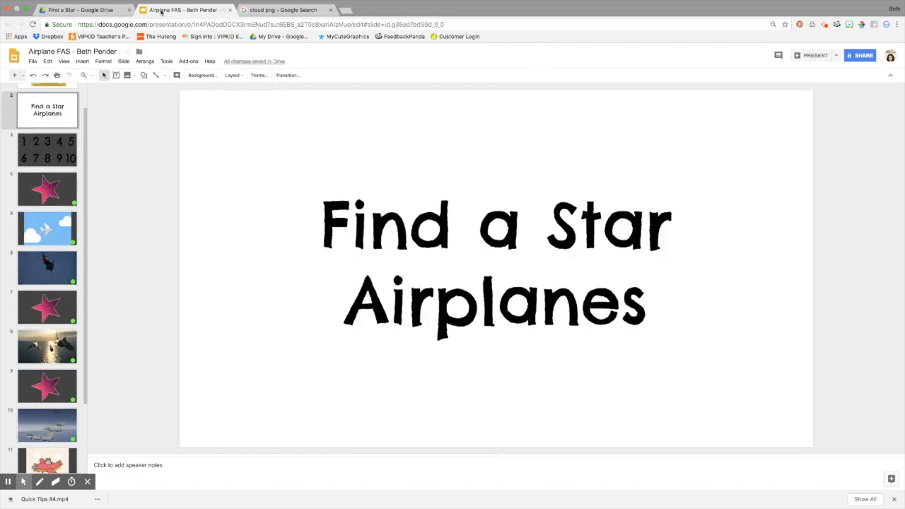
click(346, 11)
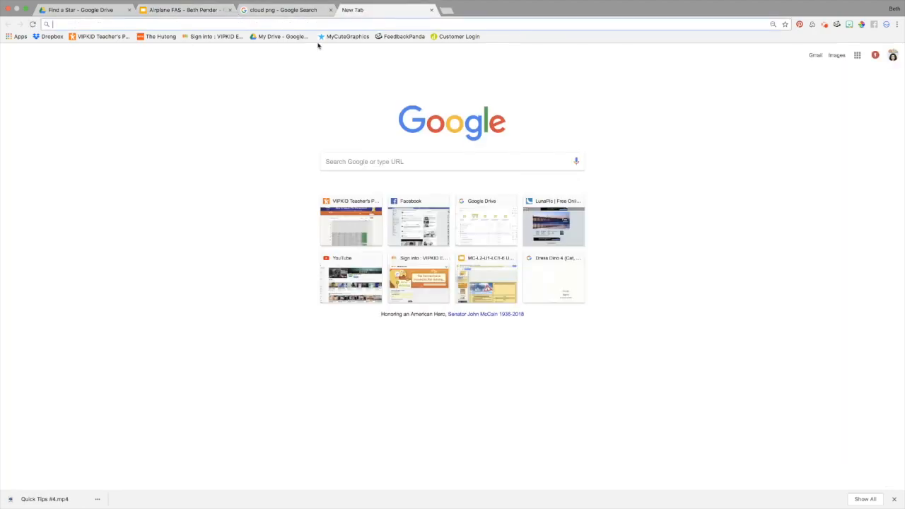
text(clouds an)
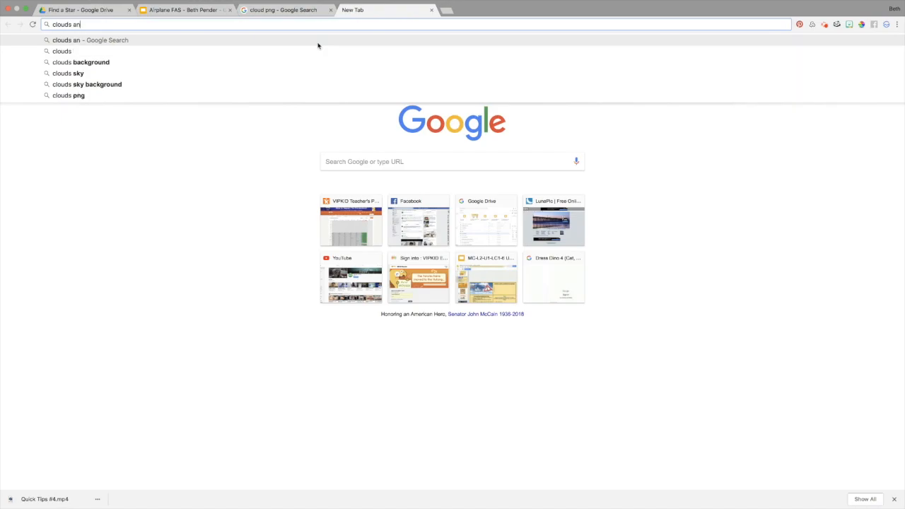
text(d sky background)
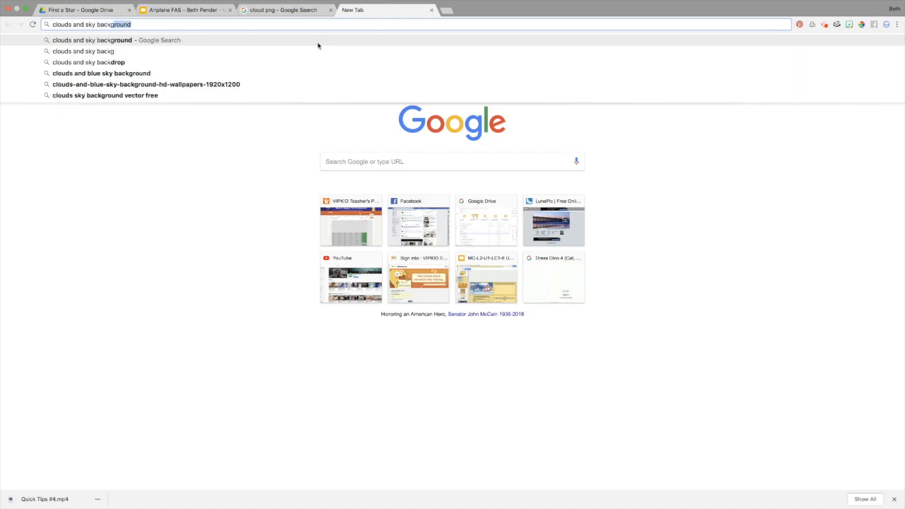
key(Return)
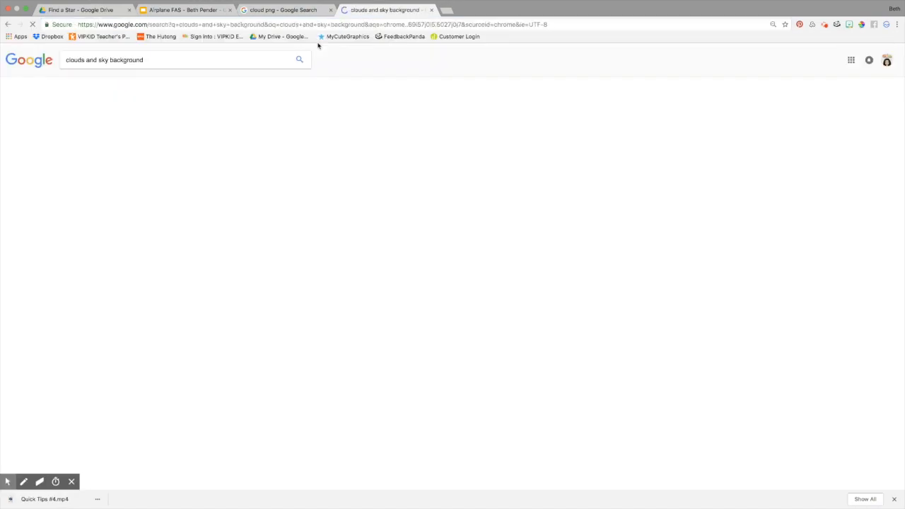
Step: Open the image results and preview the first picture, with the sun shining through clouds
scroll(317, 85, down, 5)
scroll(100, 120, up, 3)
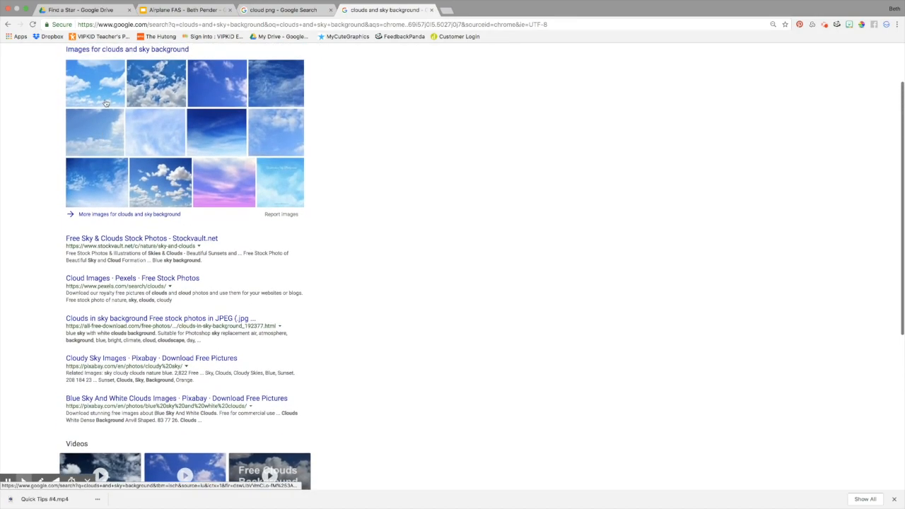
click(111, 111)
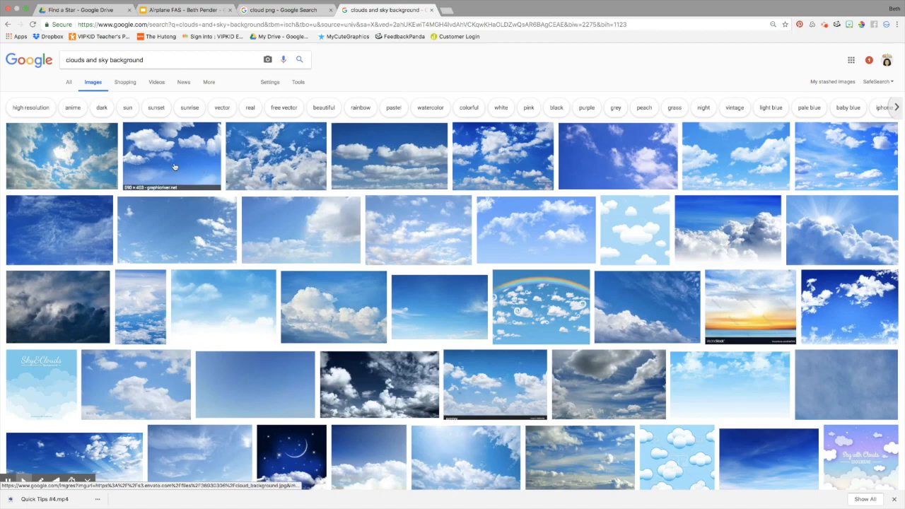
click(63, 152)
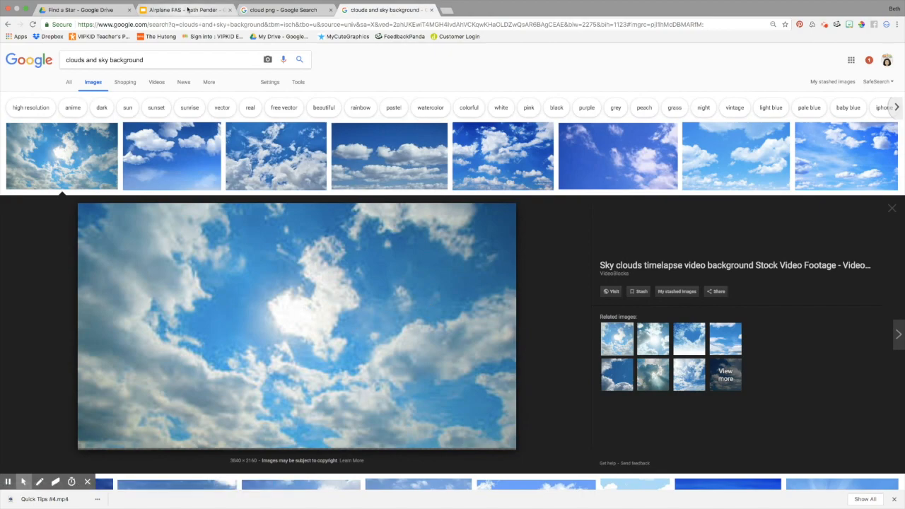
Step: Switch back to the airplane presentation and delete the "Find a Star Airplanes" title slide
click(188, 9)
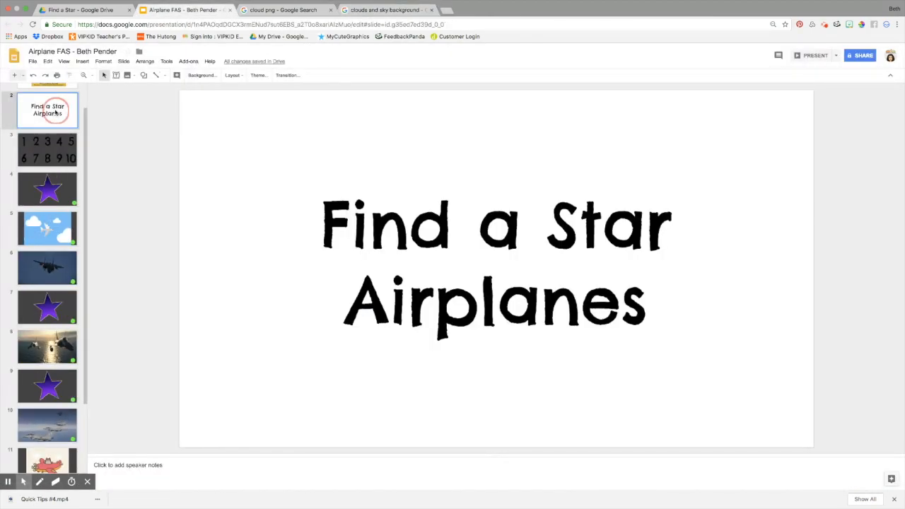
key(Delete)
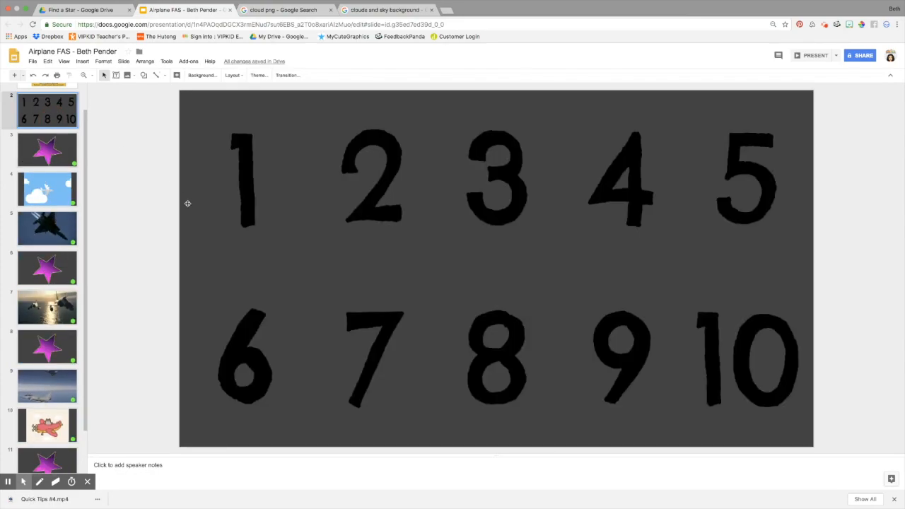
Step: Change the font of all ten grid numbers to Amatic SC and make them bold
drag(151, 150, 865, 379)
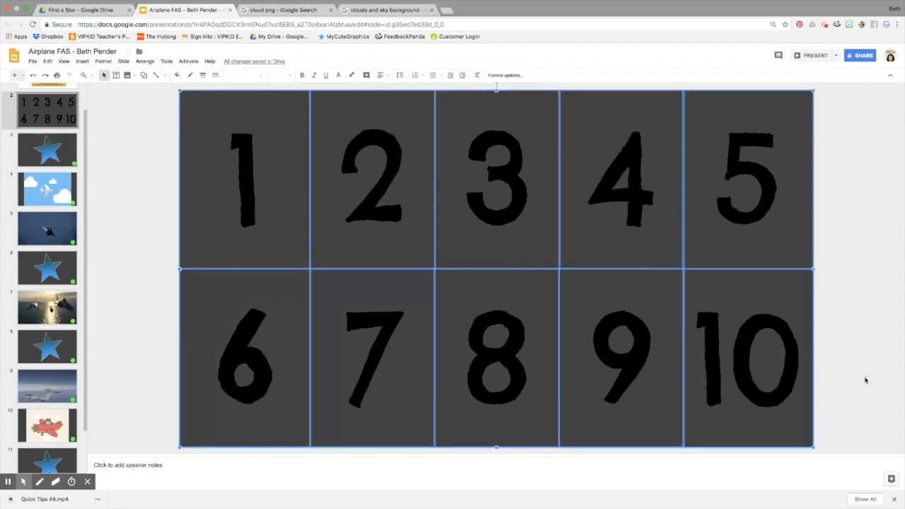
click(258, 76)
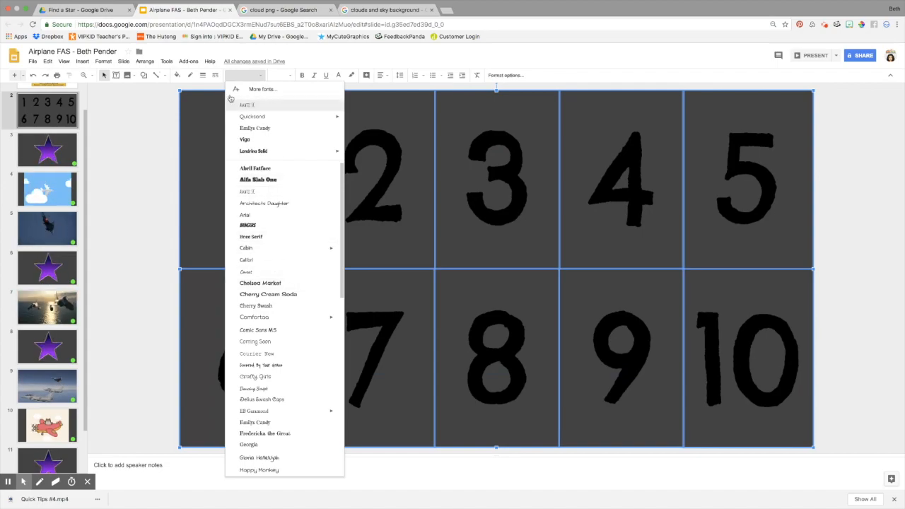
click(253, 107)
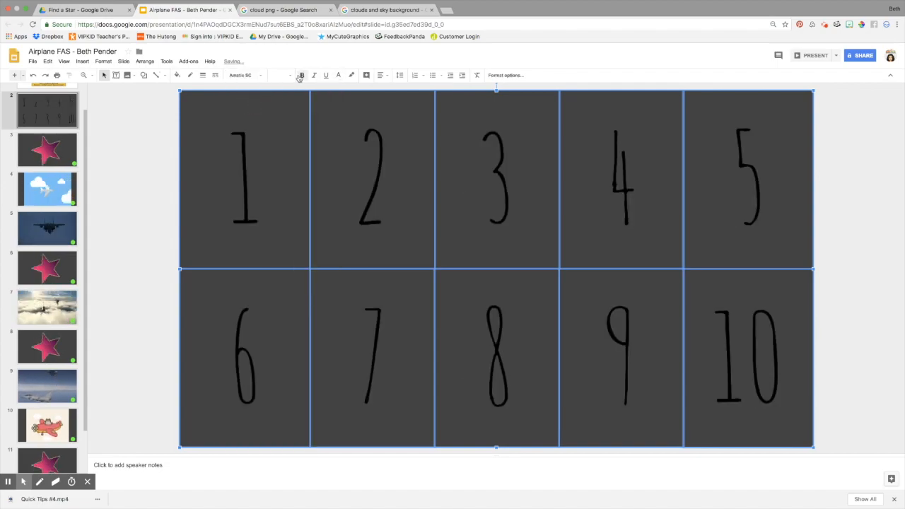
click(302, 76)
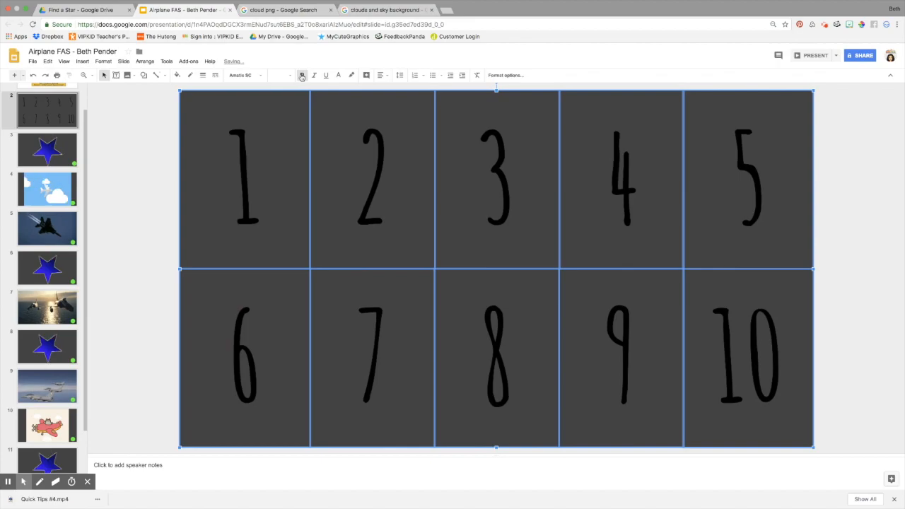
click(140, 163)
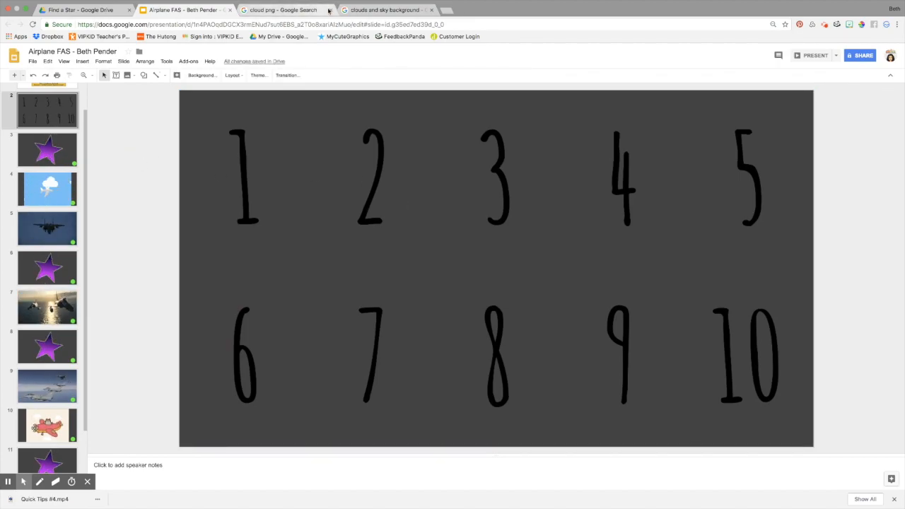
Step: Switch to the sky image results and copy the image address of the previewed picture with sun shining through clouds
click(364, 10)
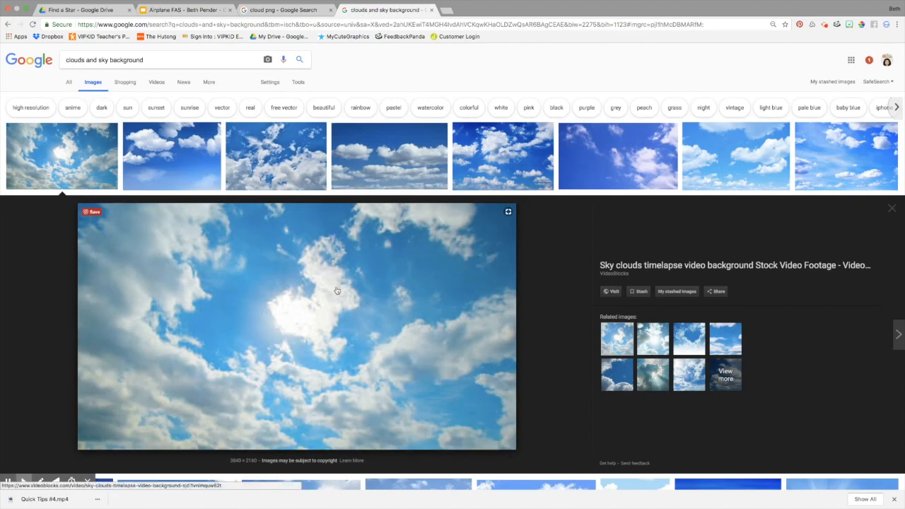
right_click(340, 287)
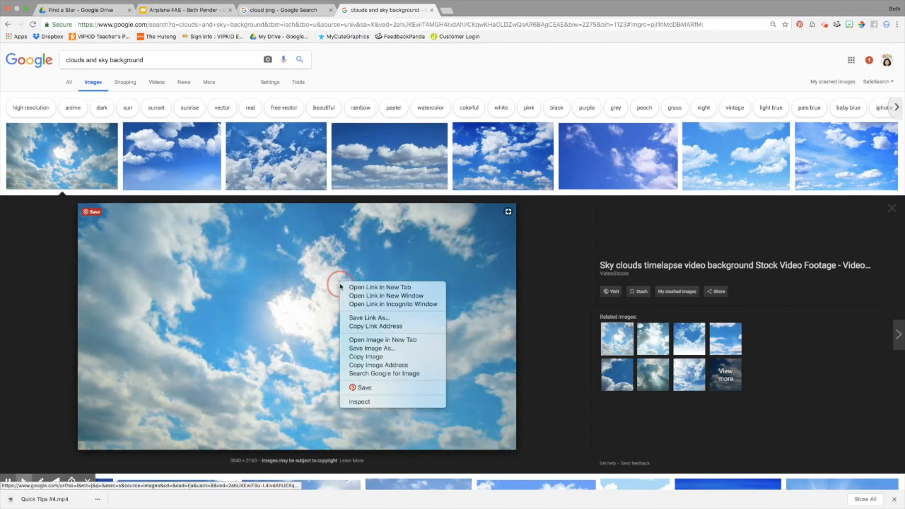
click(391, 366)
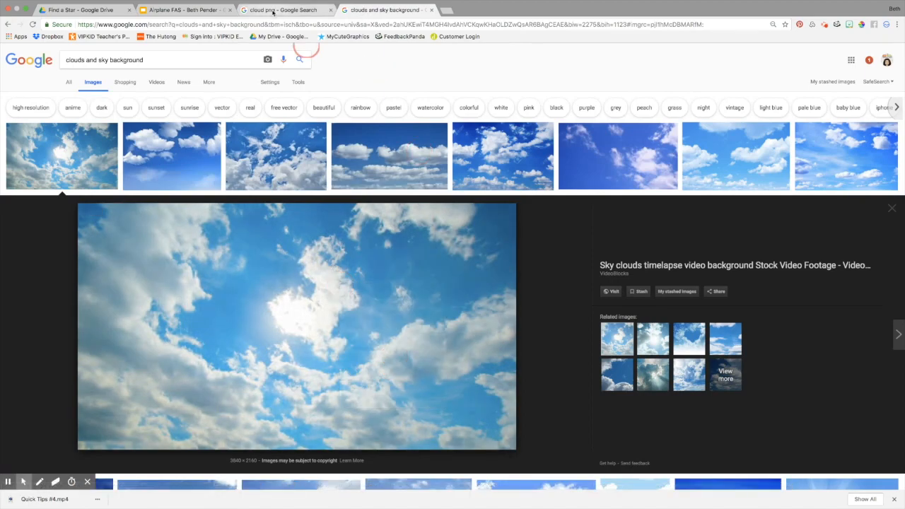
Step: Return to the airplane presentation and set the number slide's background to the copied sky image by its URL
click(191, 12)
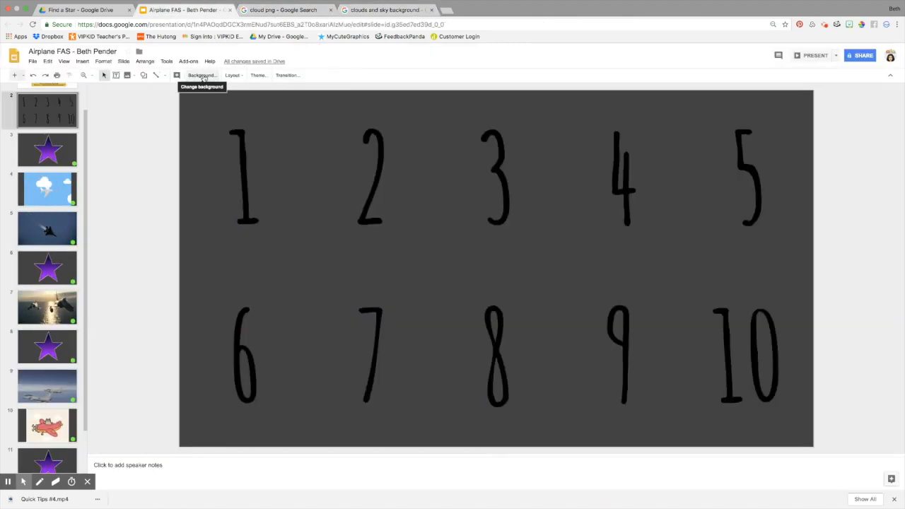
click(202, 75)
click(478, 267)
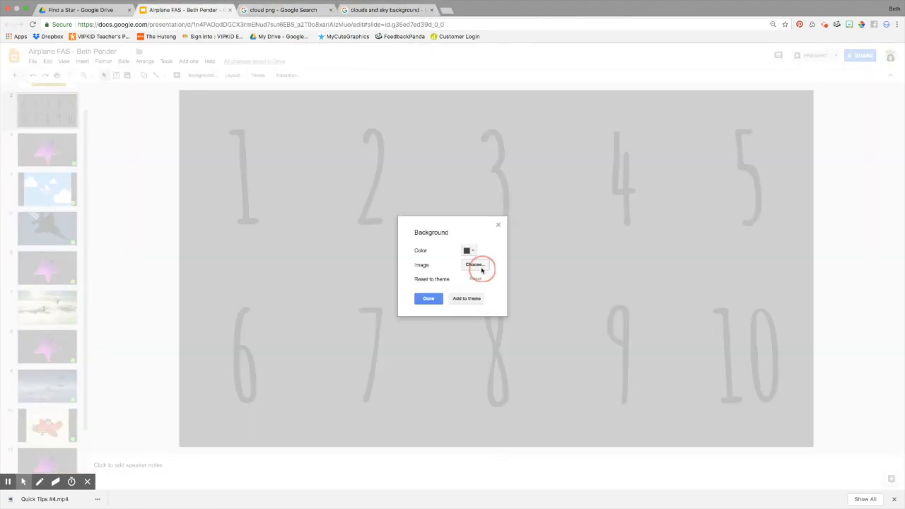
click(347, 189)
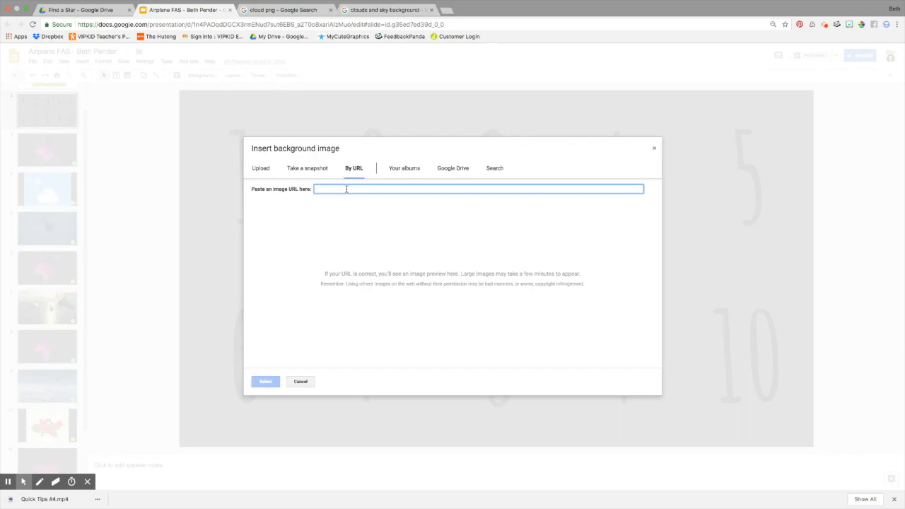
key(super+v)
click(265, 381)
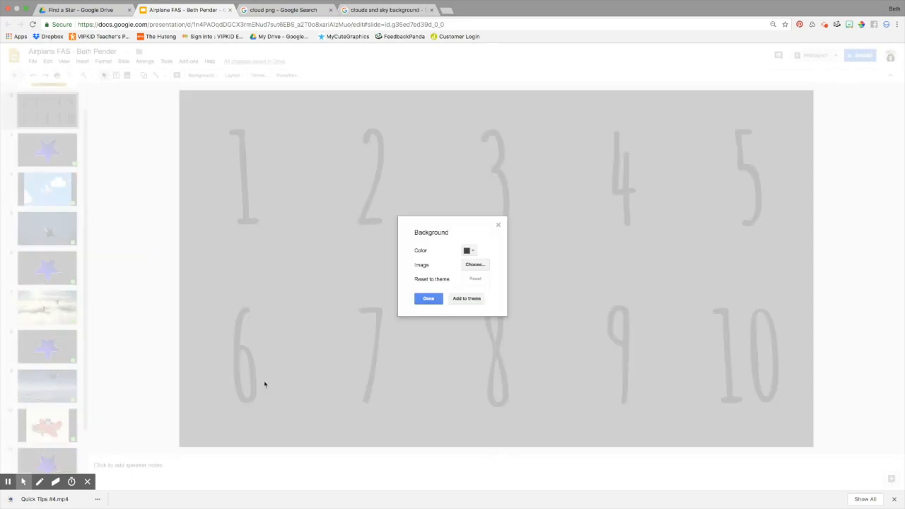
click(428, 298)
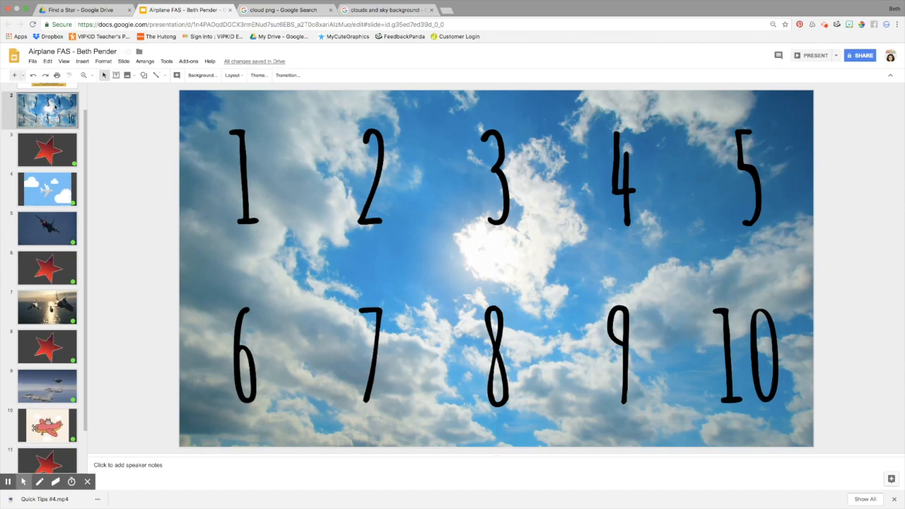
Step: Delete all ten numbers from the slide and change its background to the custom blue gradient
drag(151, 129, 850, 418)
key(Delete)
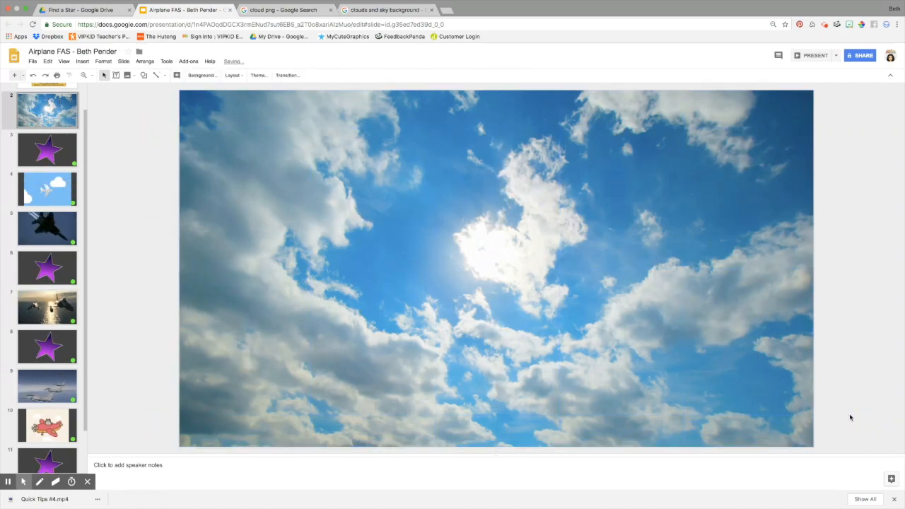
click(199, 75)
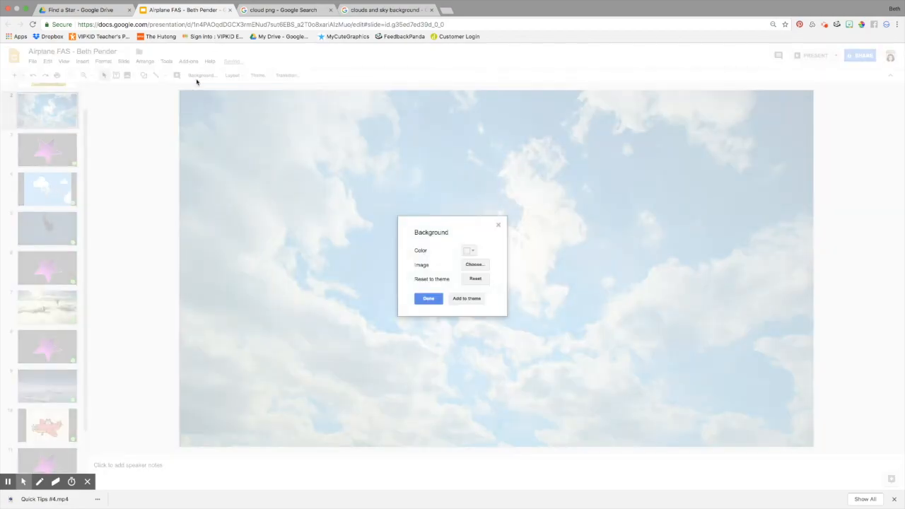
click(471, 251)
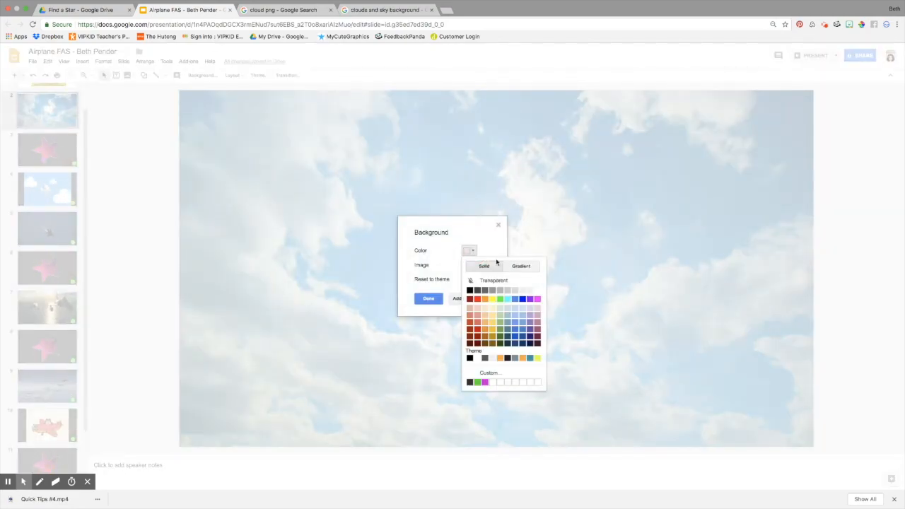
click(516, 266)
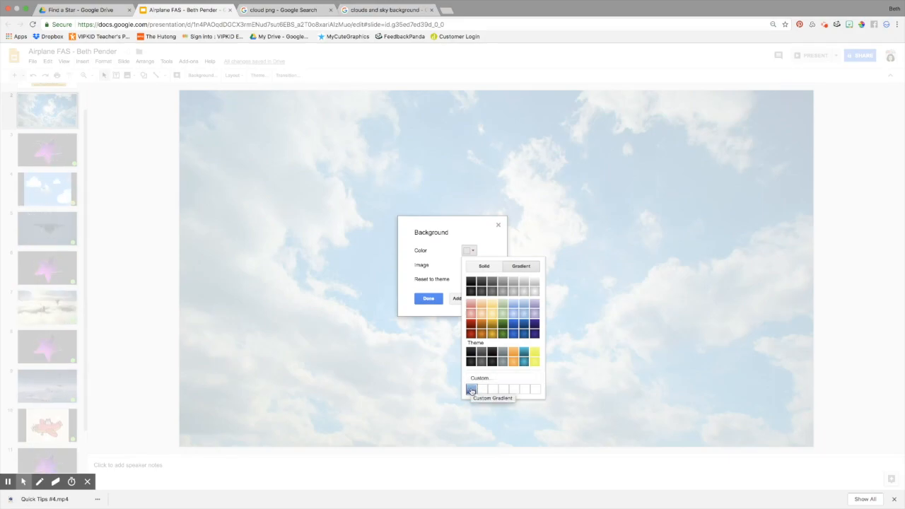
click(471, 390)
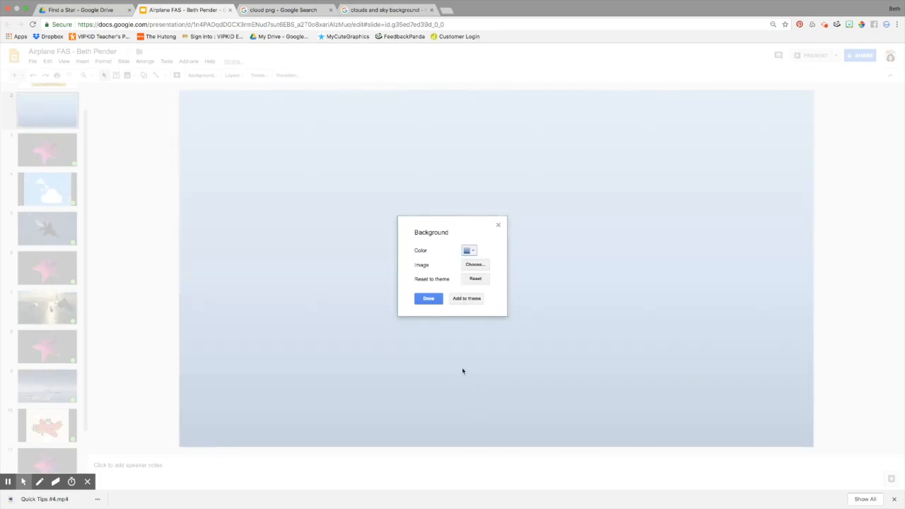
click(429, 299)
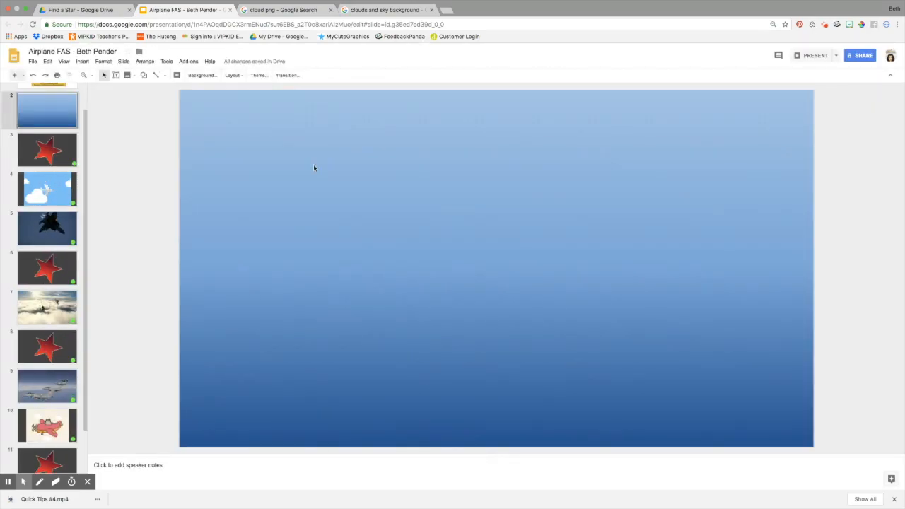
Step: Draw a cloud shape in the slide's upper-left corner and fill it with white
click(143, 75)
mouse_move(171, 91)
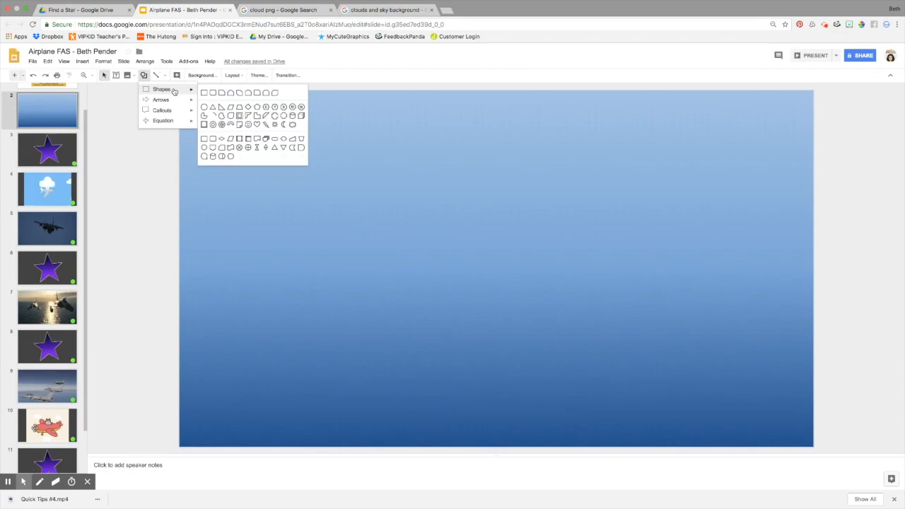
click(292, 125)
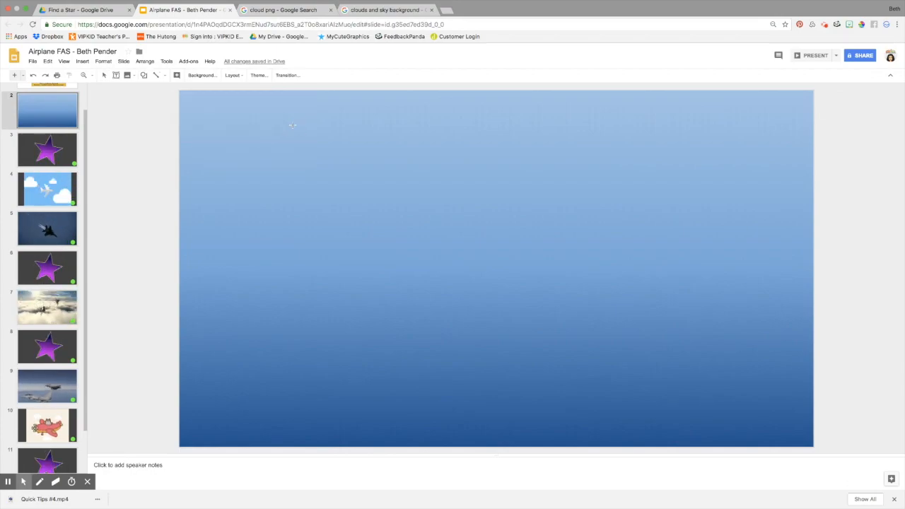
drag(203, 113, 330, 203)
click(177, 74)
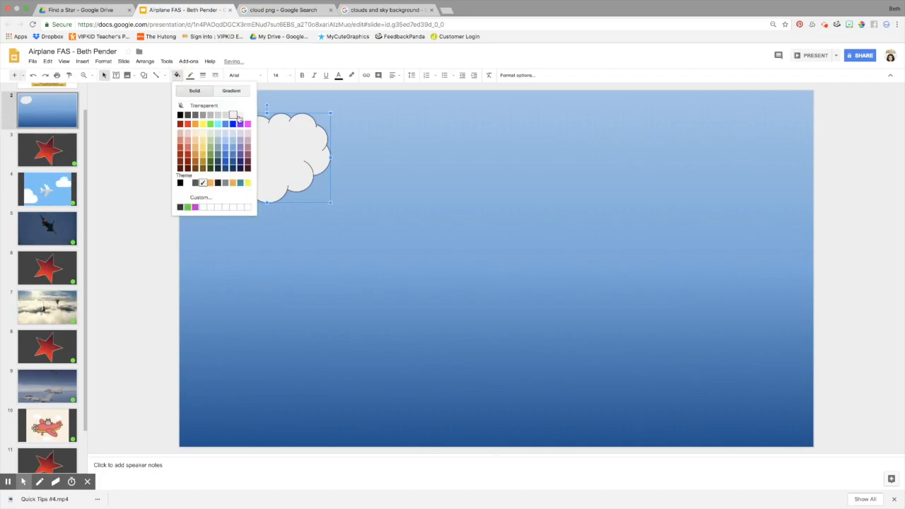
click(247, 117)
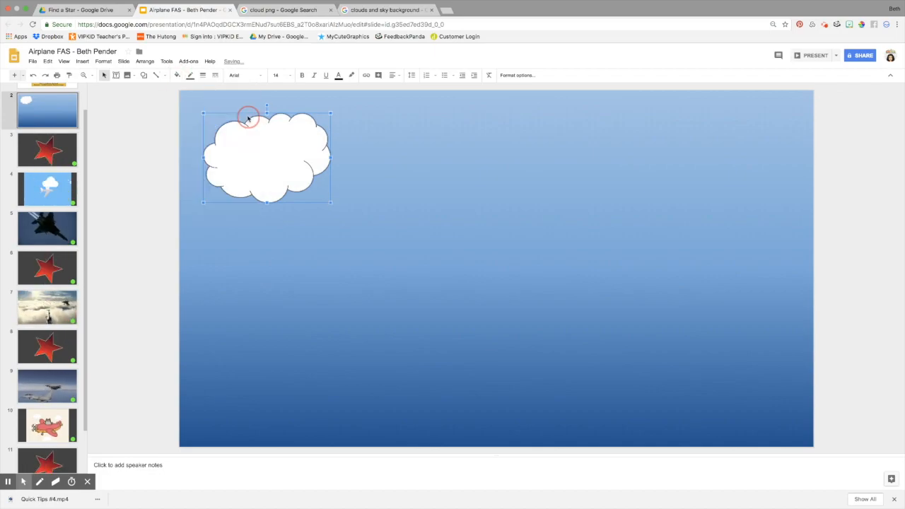
Step: Add the number 1 inside the cloud in bold, centered Amatic SC at size 48
click(265, 154)
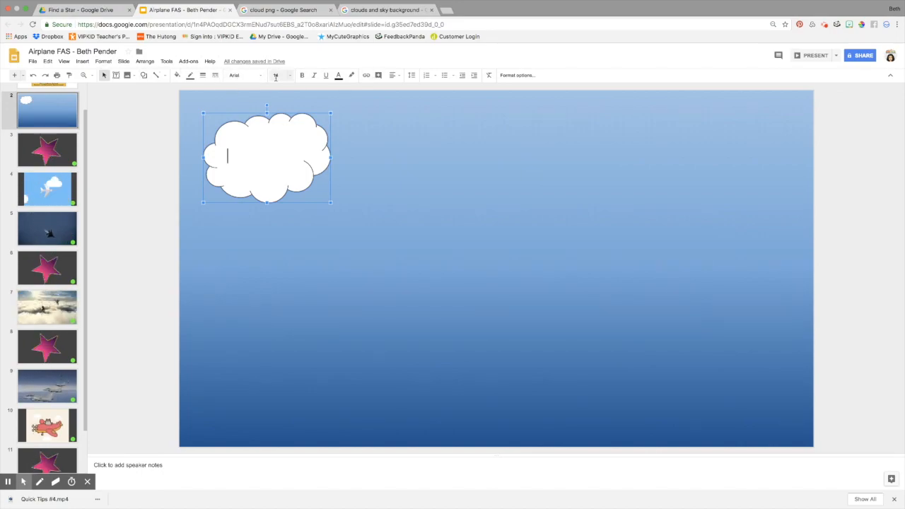
click(263, 77)
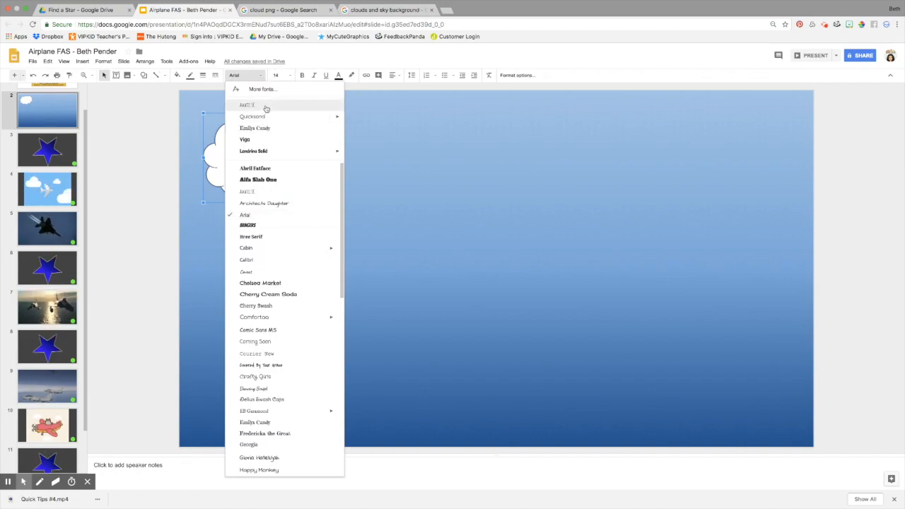
click(264, 106)
click(290, 75)
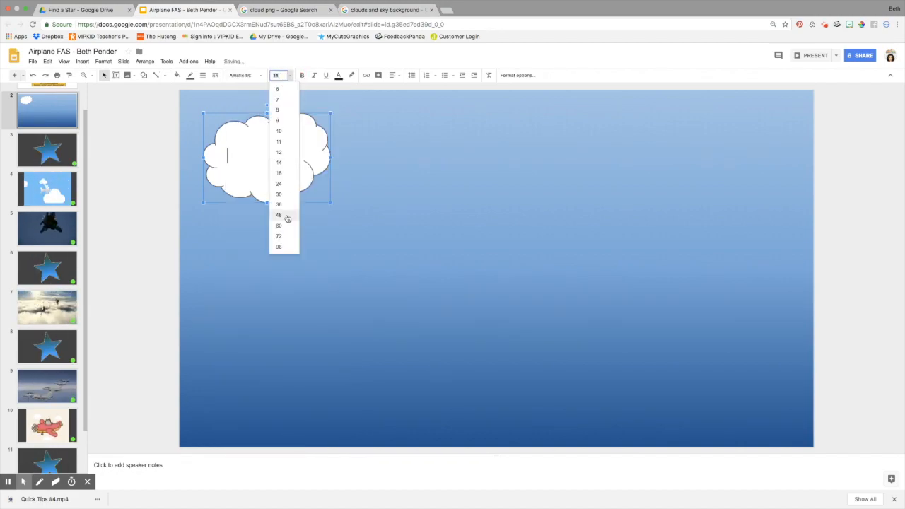
click(286, 215)
click(393, 75)
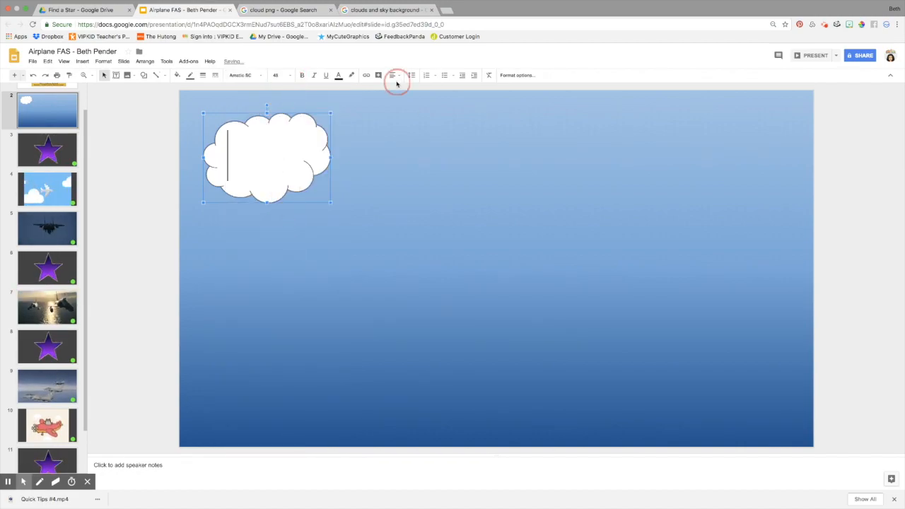
click(405, 88)
click(394, 75)
click(405, 99)
click(301, 76)
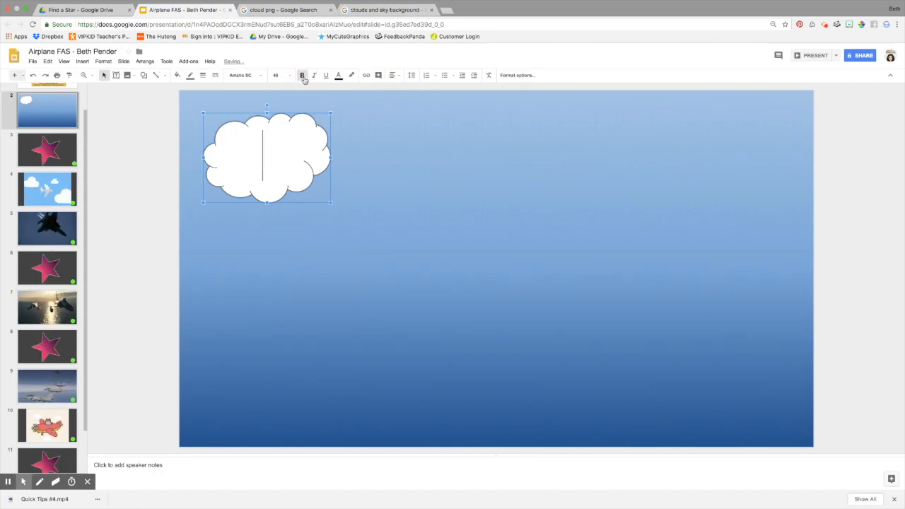
text(1)
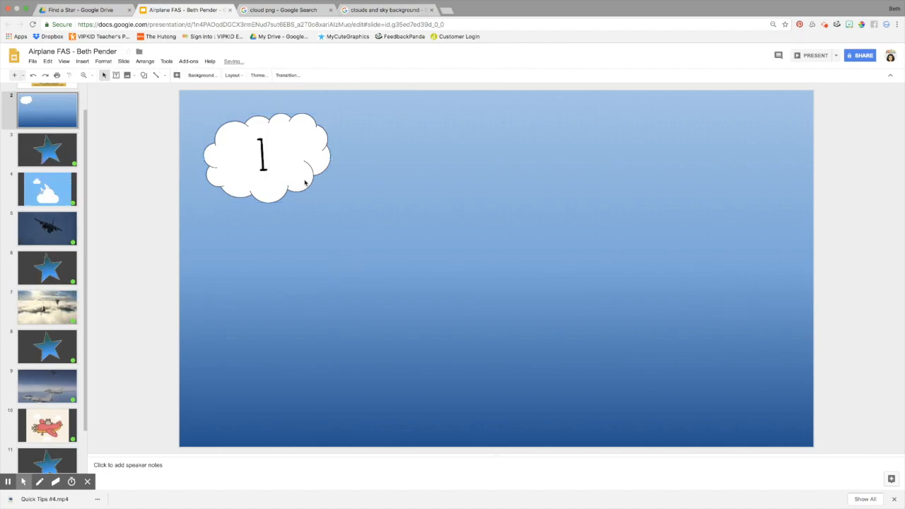
Step: Duplicate the numbered cloud twice and place the copies beside the original to form a row of three
key(ctrl+d)
drag(307, 186, 432, 173)
key(ctrl+d)
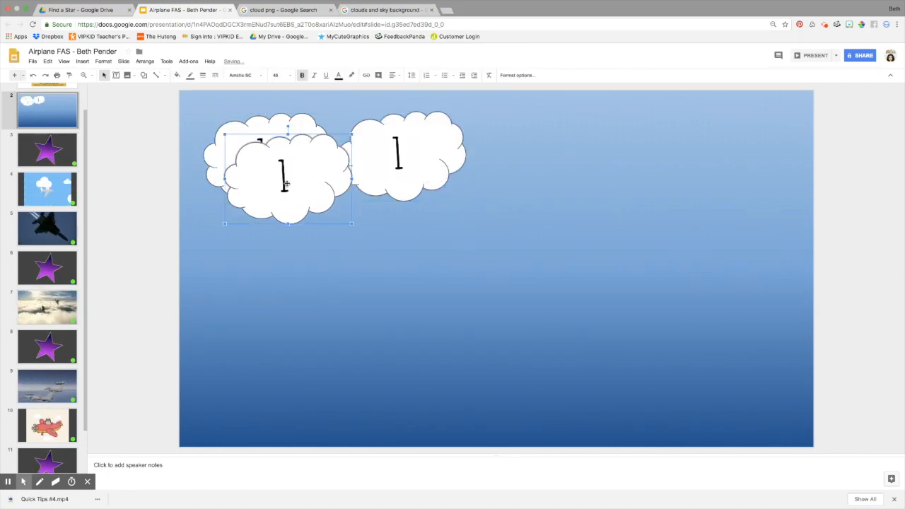
drag(319, 139, 575, 116)
Step: Renumber the second cloud as 2 and the third cloud as 3
double_click(400, 146)
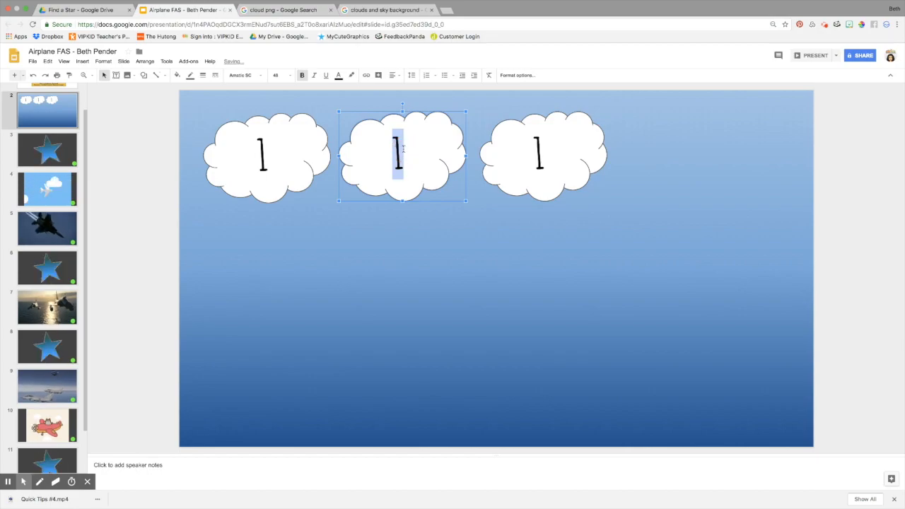
text(2)
double_click(539, 152)
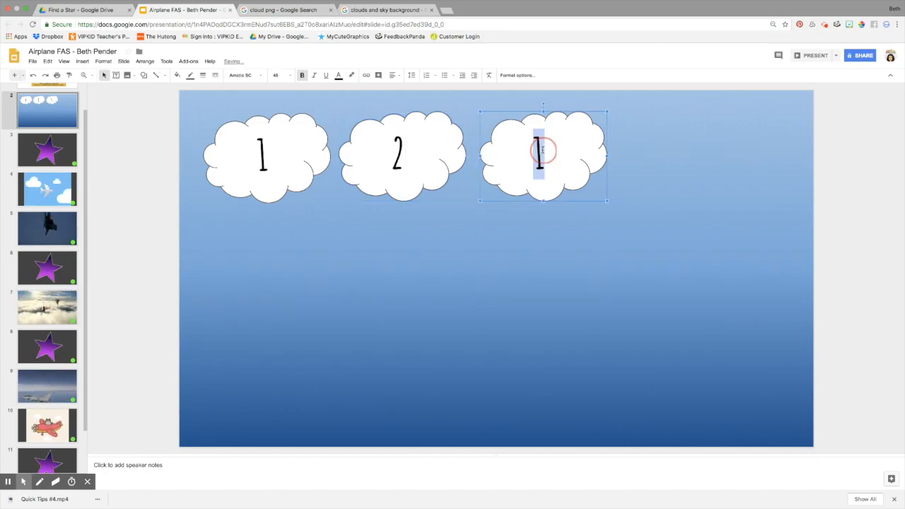
text(3)
click(622, 176)
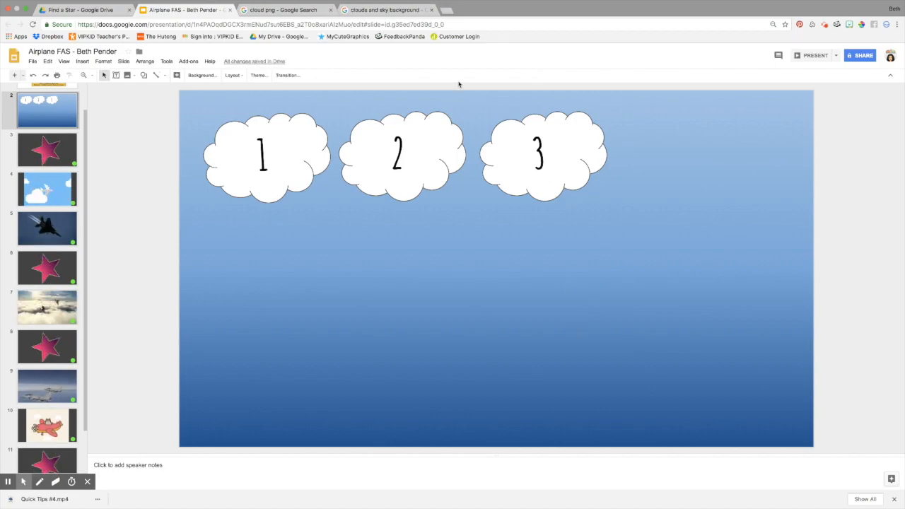
Step: Select the cloud numbered 1
click(282, 147)
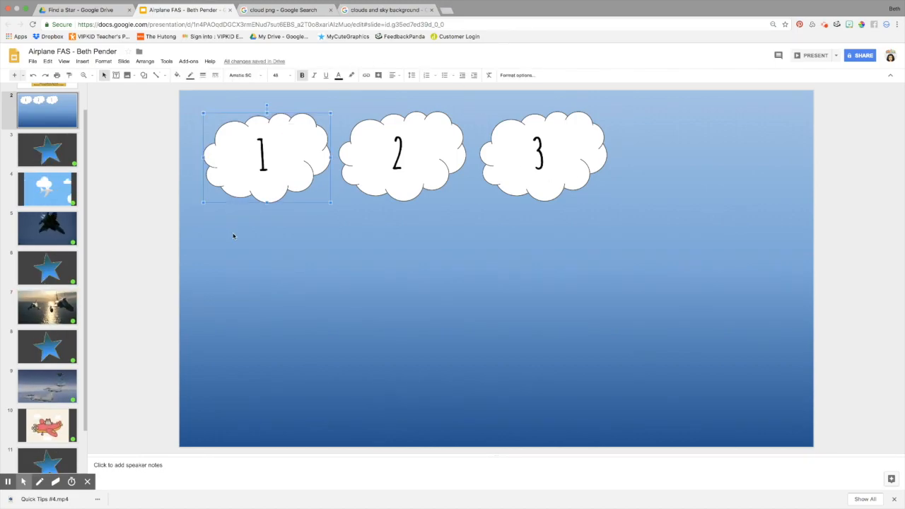